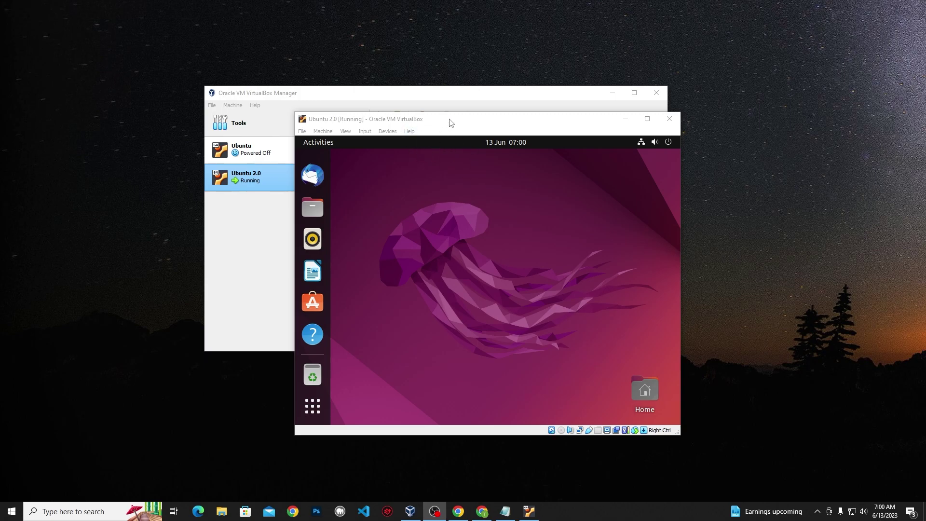
# Switch the Ubuntu VM to full-screen mode, then return it to windowed mode
pyautogui.moveTo(450, 123); pyautogui.dragTo(455, 126)
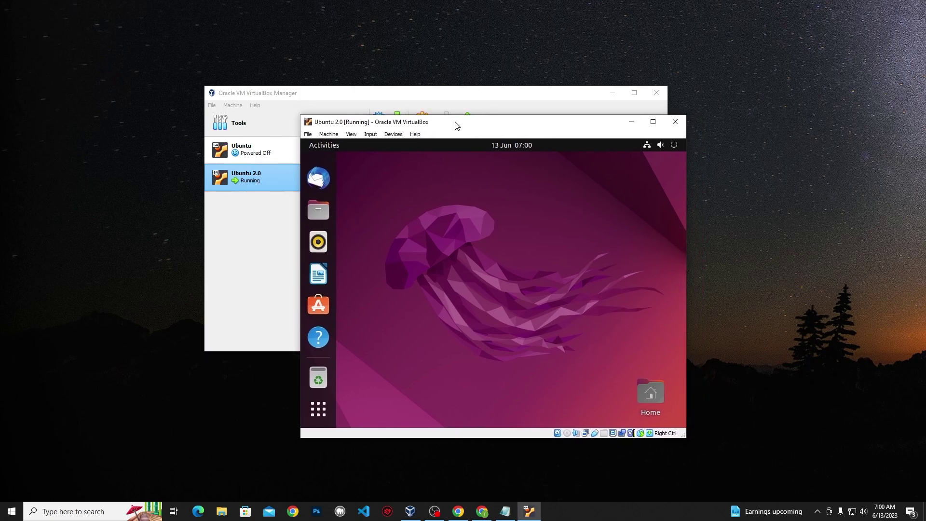
pyautogui.click(352, 135)
pyautogui.click(371, 145)
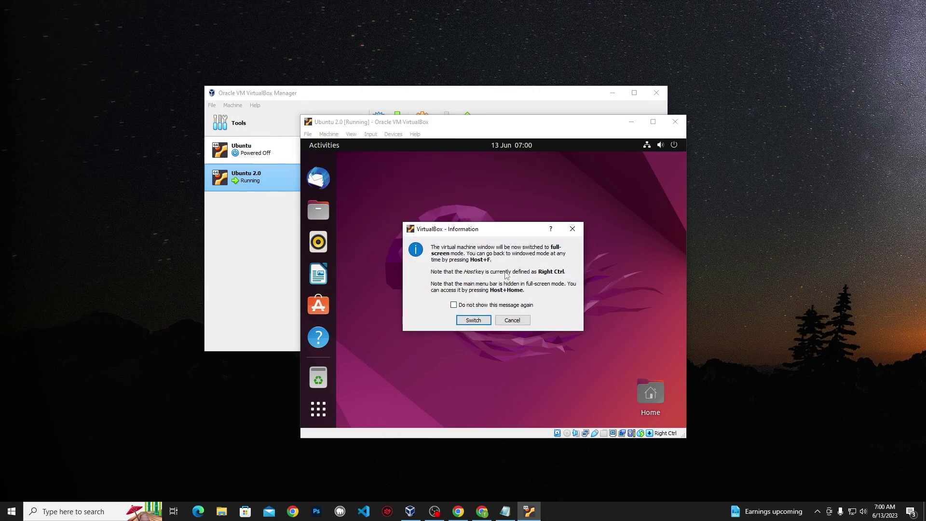
pyautogui.click(478, 322)
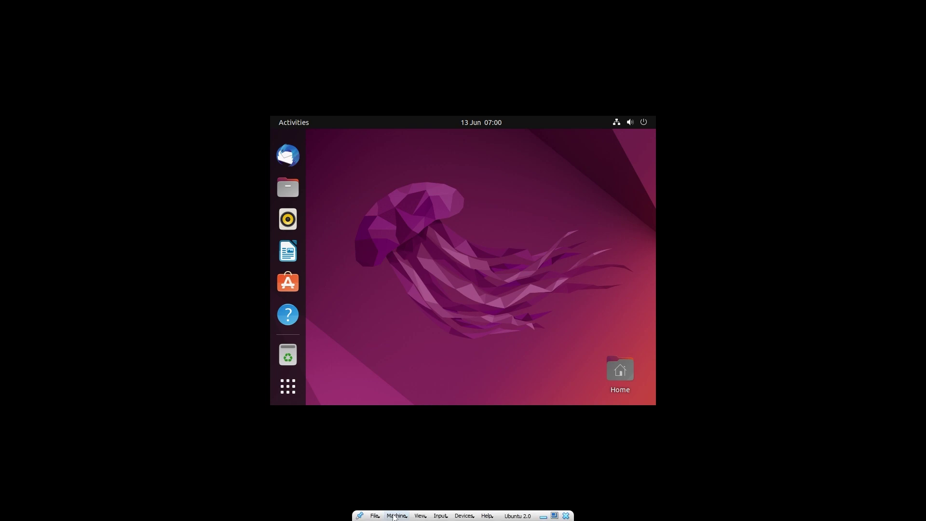
pyautogui.click(421, 515)
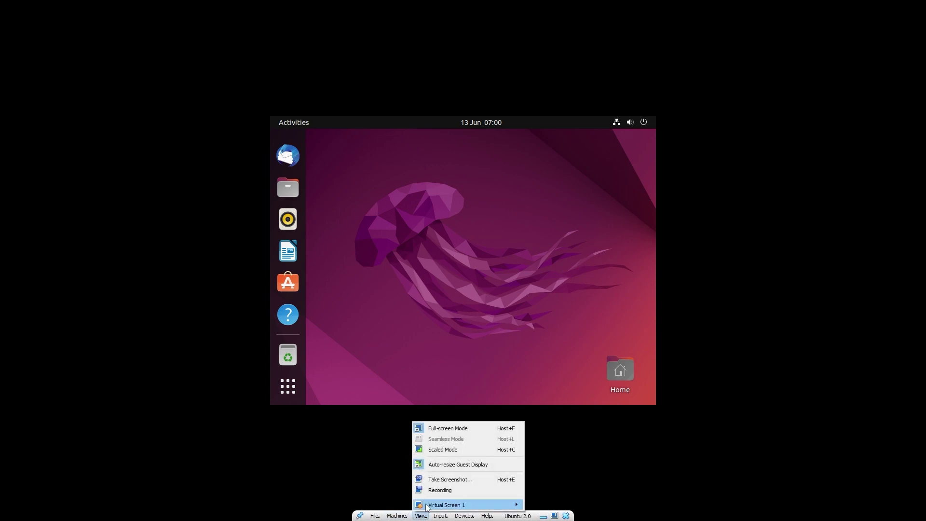
pyautogui.click(458, 428)
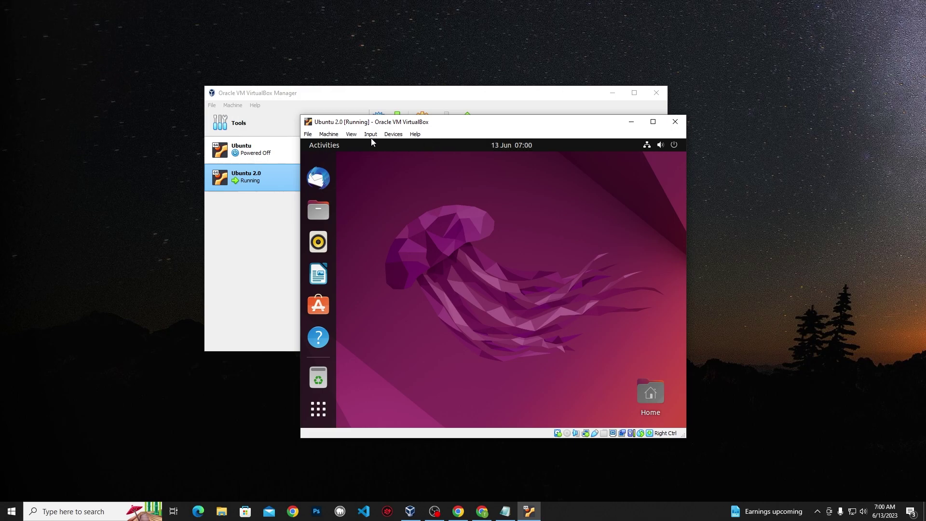
# Insert the Guest Additions CD image and open the VBox_GAs_7.0.8 disc in Files
pyautogui.click(393, 134)
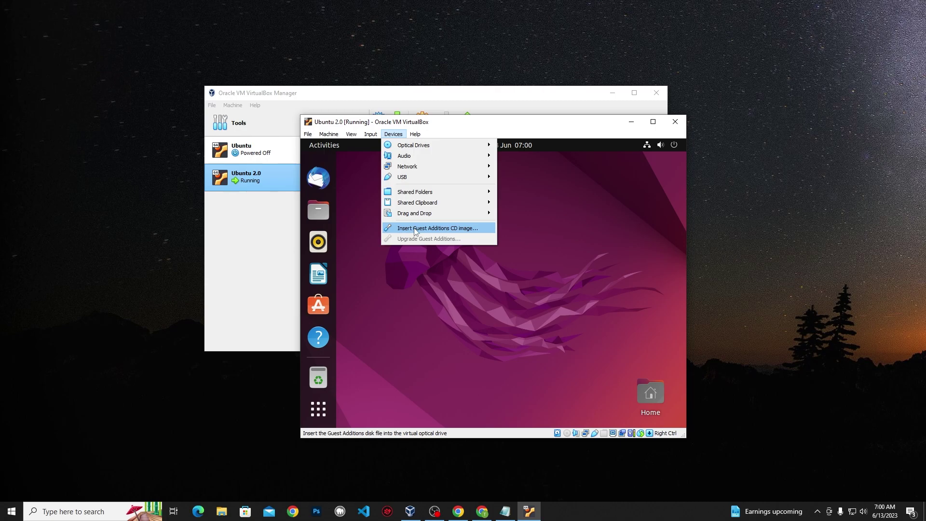
pyautogui.click(458, 232)
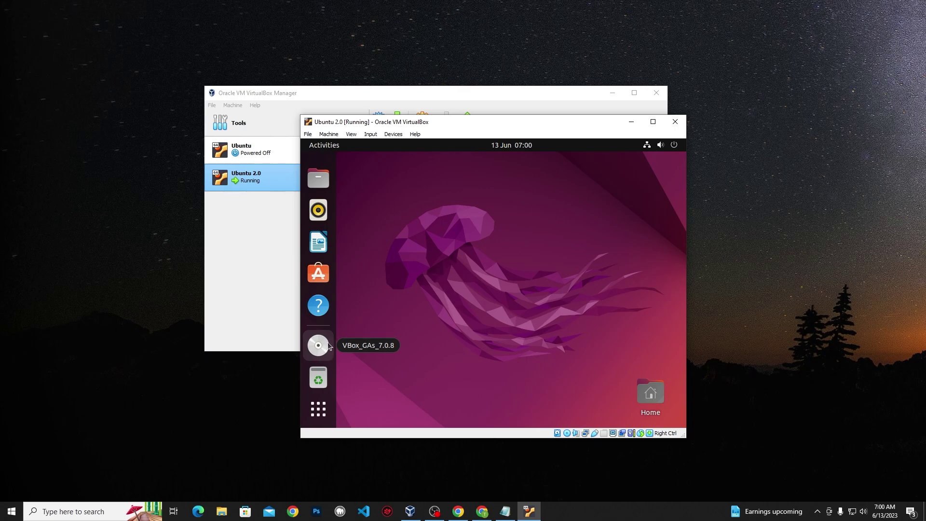
pyautogui.click(327, 349)
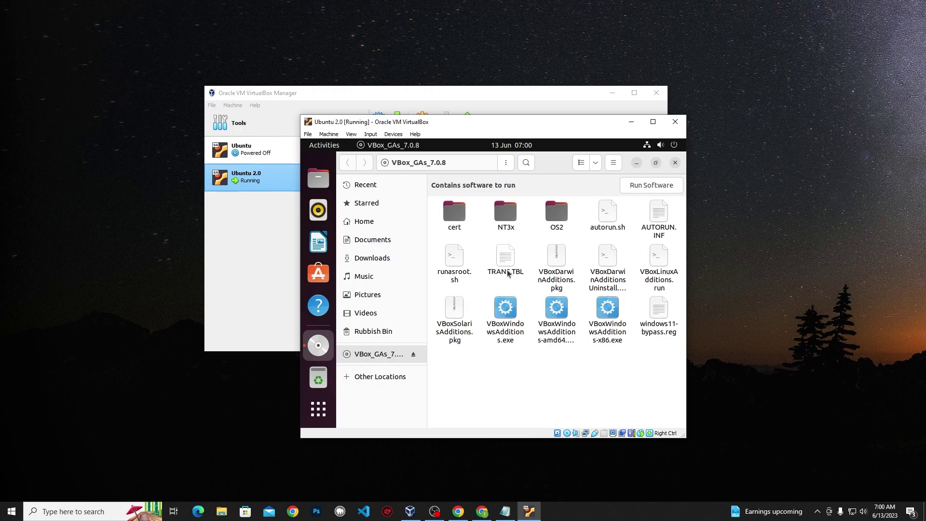
# Open a terminal in the VBox_GAs_7.0.8 folder and enter ./autorun.sh at the prompt
pyautogui.rightClick(515, 389)
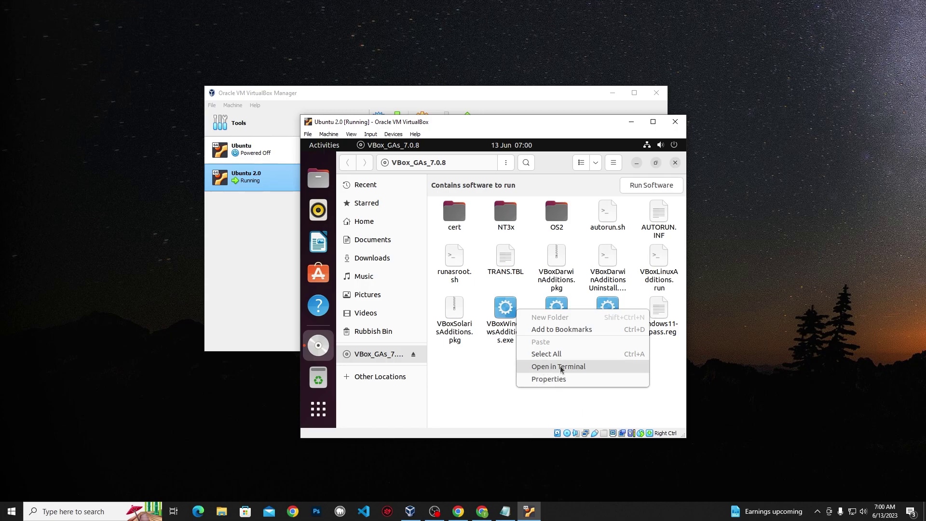
pyautogui.click(584, 366)
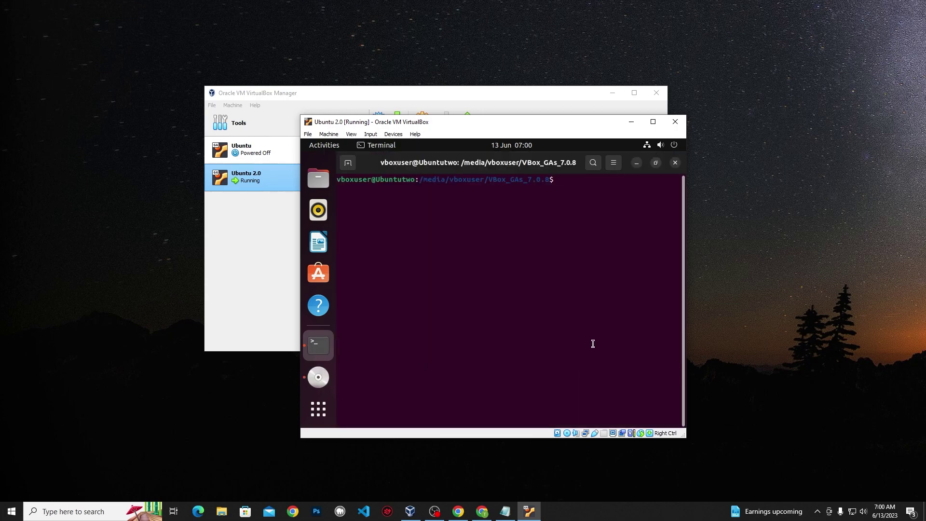
pyautogui.click(506, 510)
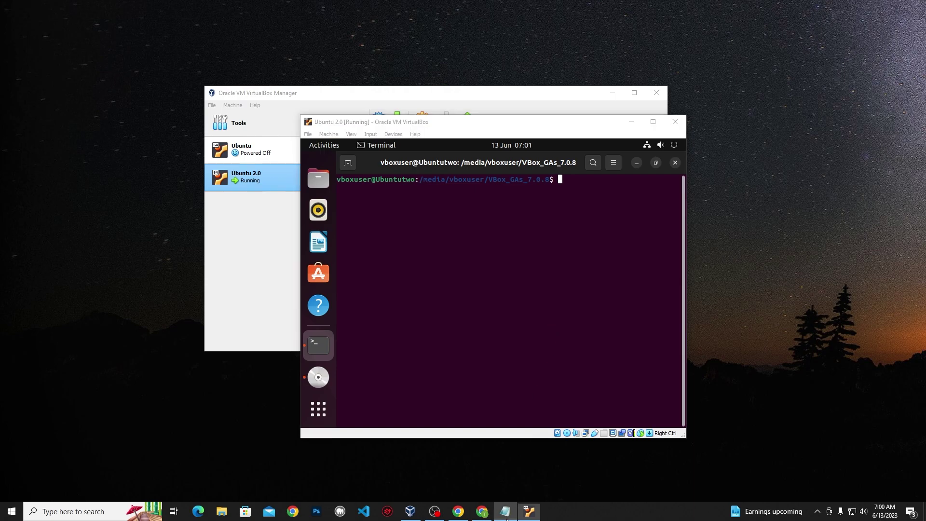
pyautogui.click(582, 183)
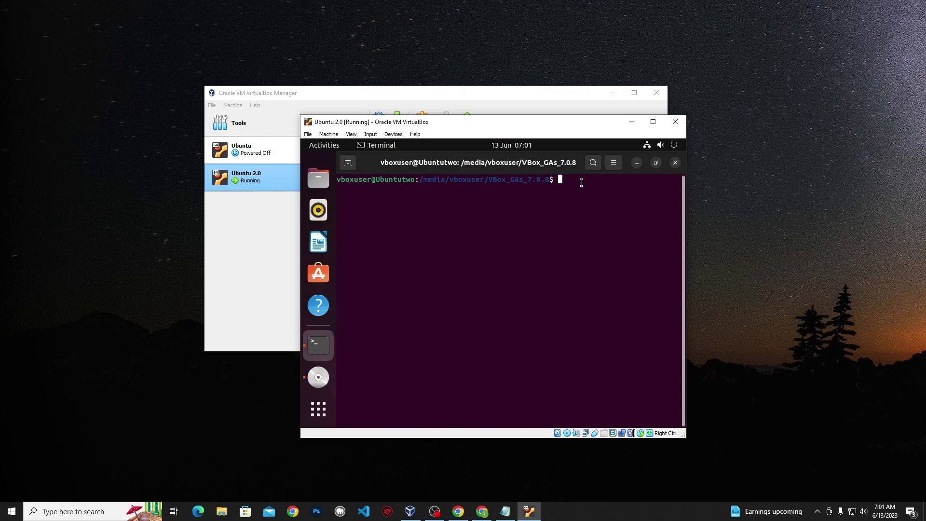
pyautogui.write('.')
pyautogui.write('/')
pyautogui.write('auto')
pyautogui.write('ru')
pyautogui.write('n')
pyautogui.write('.sh')
# Run autorun.sh and authenticate with the administrator password to start the installer
pyautogui.press('Return')
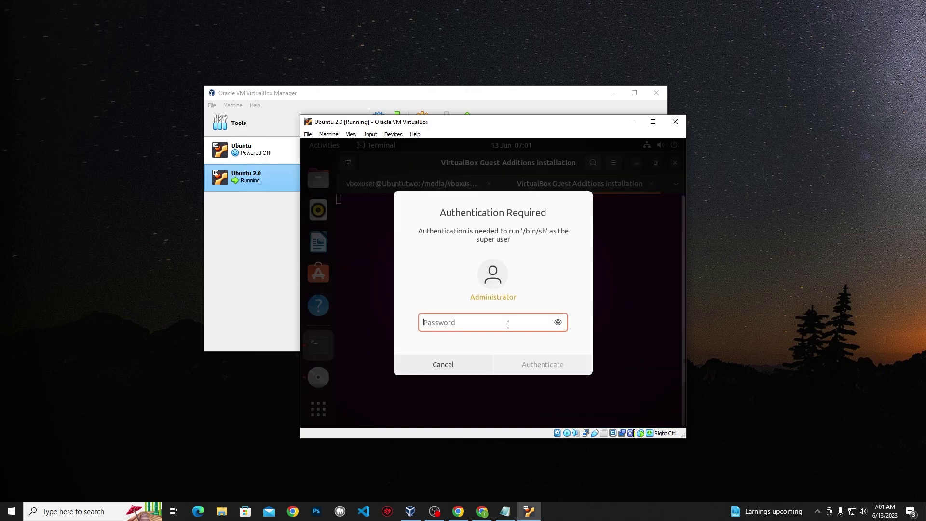
pyautogui.write('*')
pyautogui.write('*')
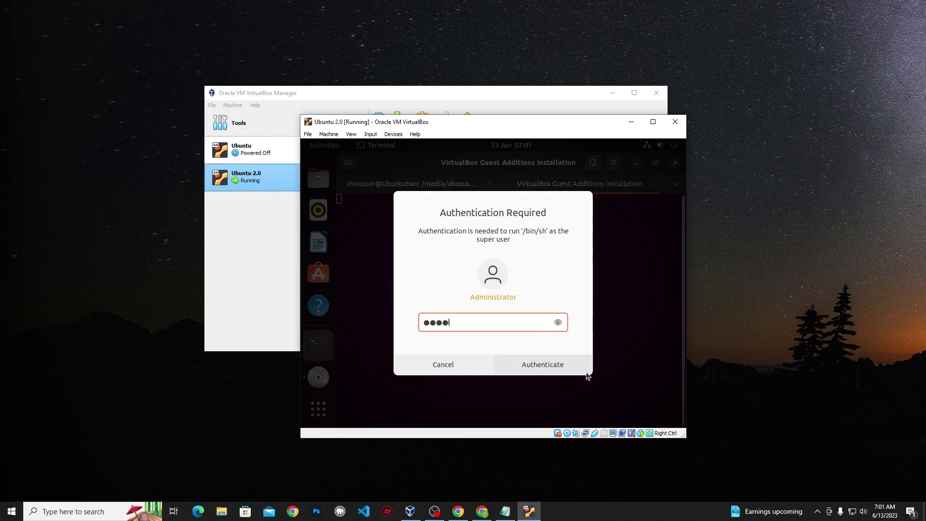
pyautogui.click(550, 367)
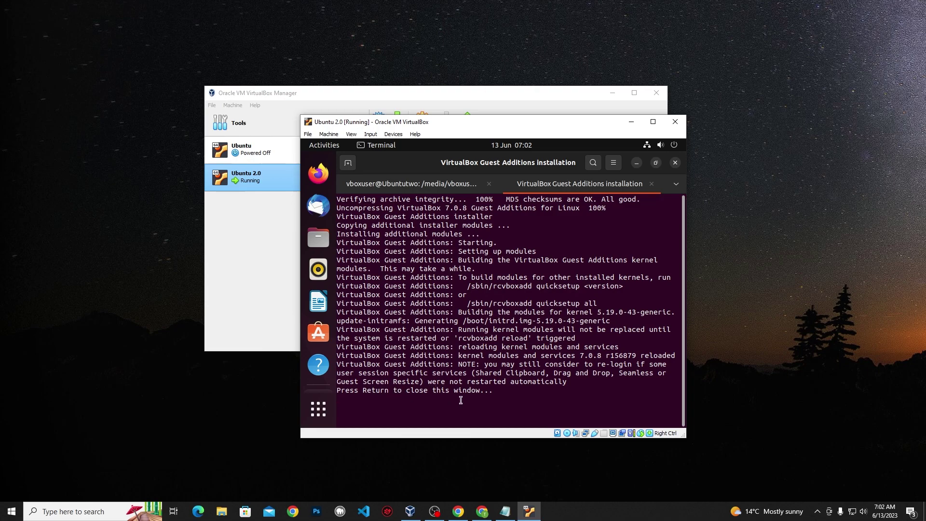
# Dismiss the finished Guest Additions installer output and close the terminal window
pyautogui.press('Return')
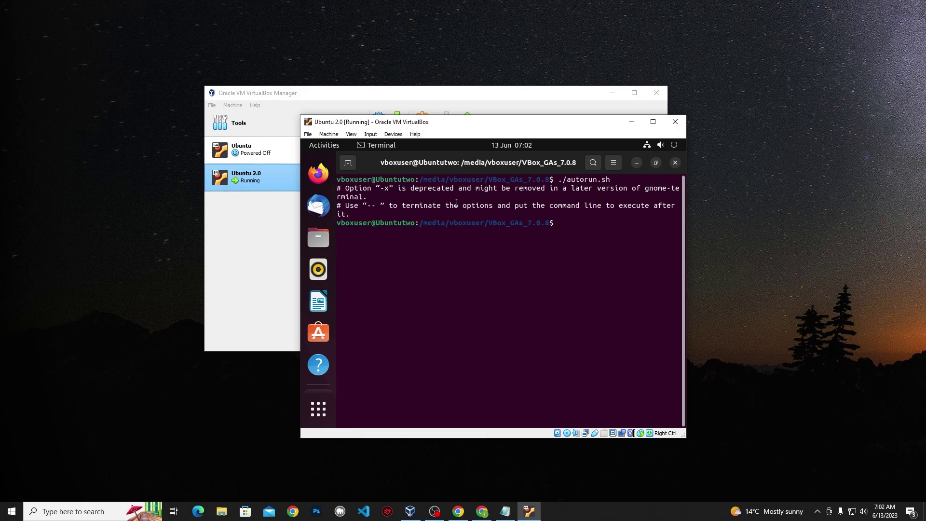
pyautogui.click(676, 164)
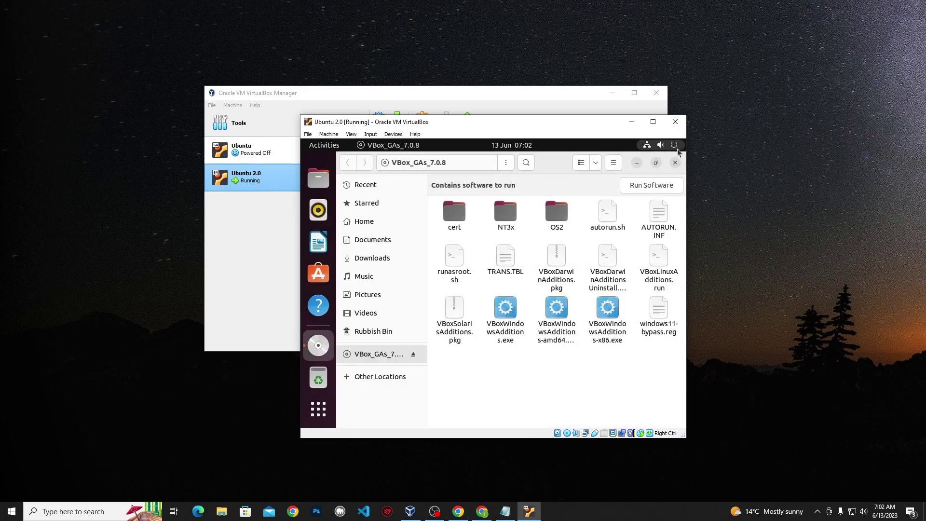
# Close the disc folder, switch the Ubuntu guest to full screen, and start Firefox
pyautogui.click(675, 162)
pyautogui.click(351, 134)
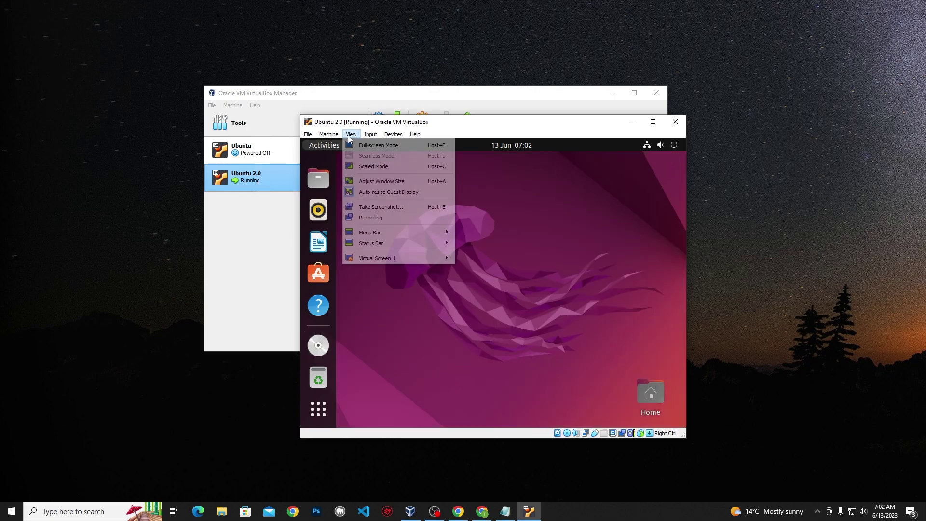
pyautogui.click(355, 147)
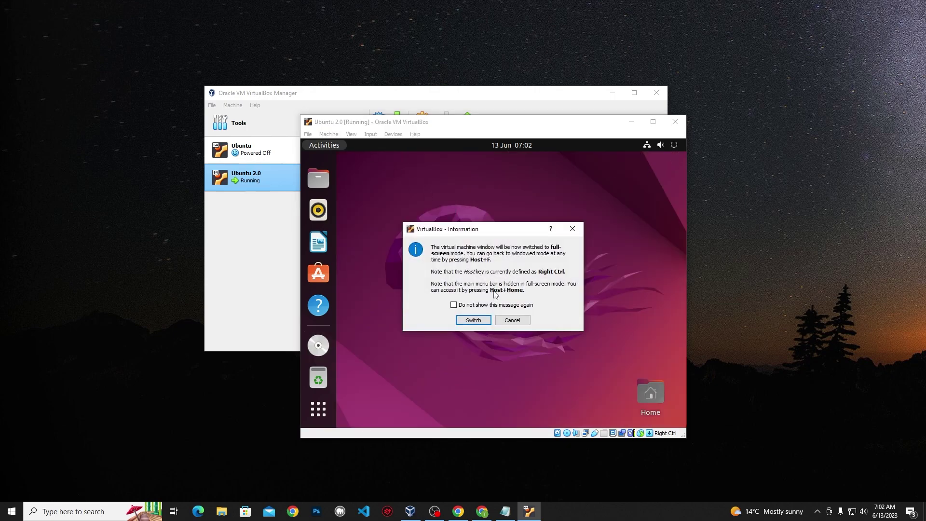
pyautogui.click(485, 319)
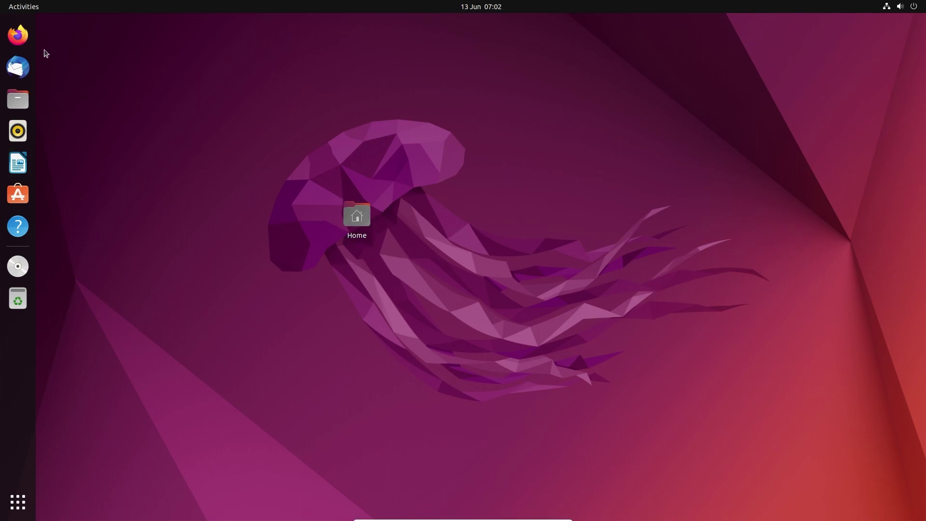
pyautogui.click(18, 35)
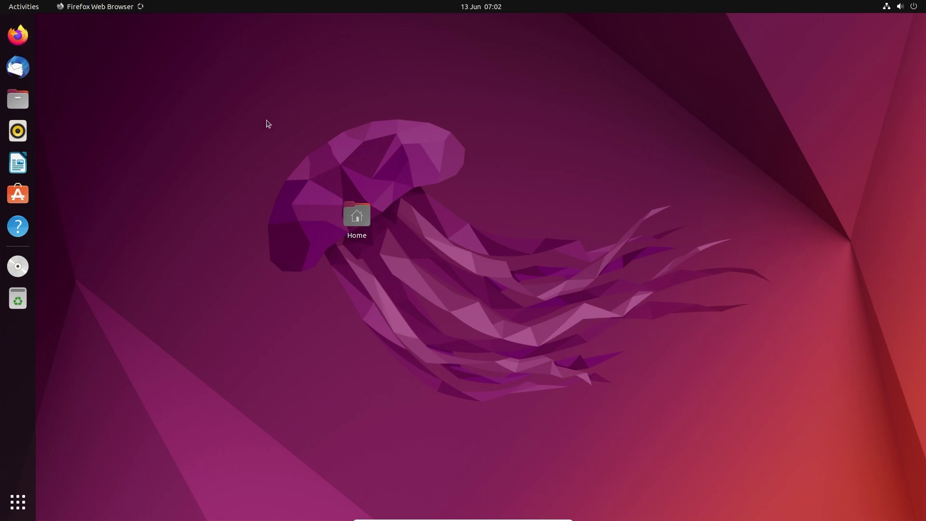